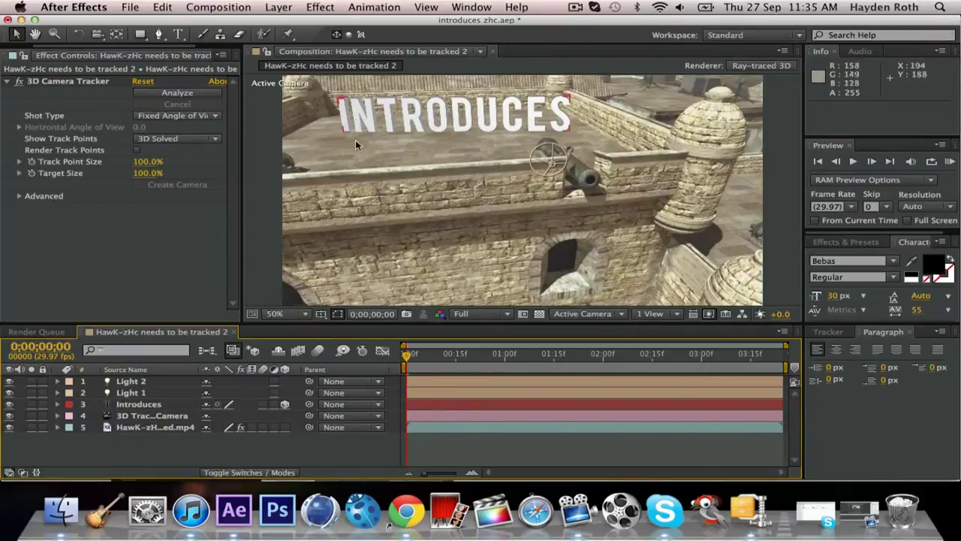
Scrub through the footage to preview the tracked text, then return to the first frame.
{"action": "mouse_move", "coordinate": [410, 363]}
{"action": "left_mouse_down"}
{"action": "mouse_move", "coordinate": [714, 356]}
{"action": "mouse_move", "coordinate": [406, 359]}
{"action": "left_mouse_up"}
{"action": "mouse_move", "coordinate": [405, 363]}
{"action": "left_mouse_down"}
{"action": "mouse_move", "coordinate": [738, 356]}
{"action": "mouse_move", "coordinate": [405, 354]}
{"action": "left_mouse_up"}
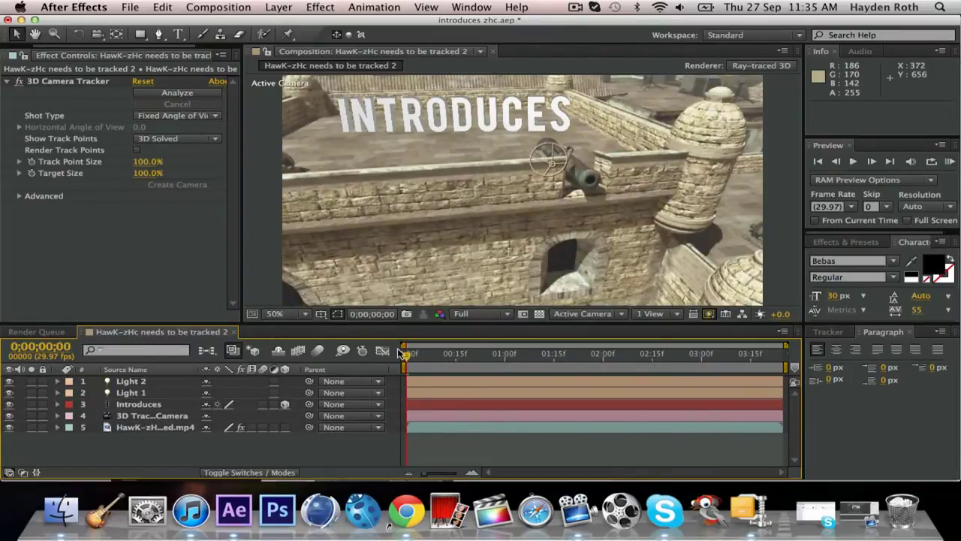
{"action": "left_click_drag", "start_coordinate": [402, 351], "coordinate": [446, 355]}
{"action": "left_click_drag", "start_coordinate": [366, 364], "coordinate": [287, 357]}
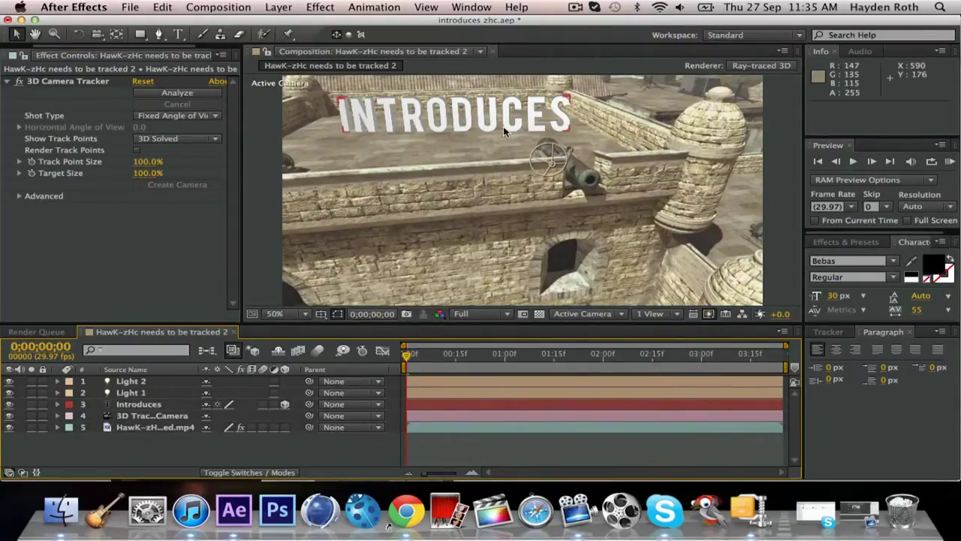
{"action": "left_click", "coordinate": [247, 194]}
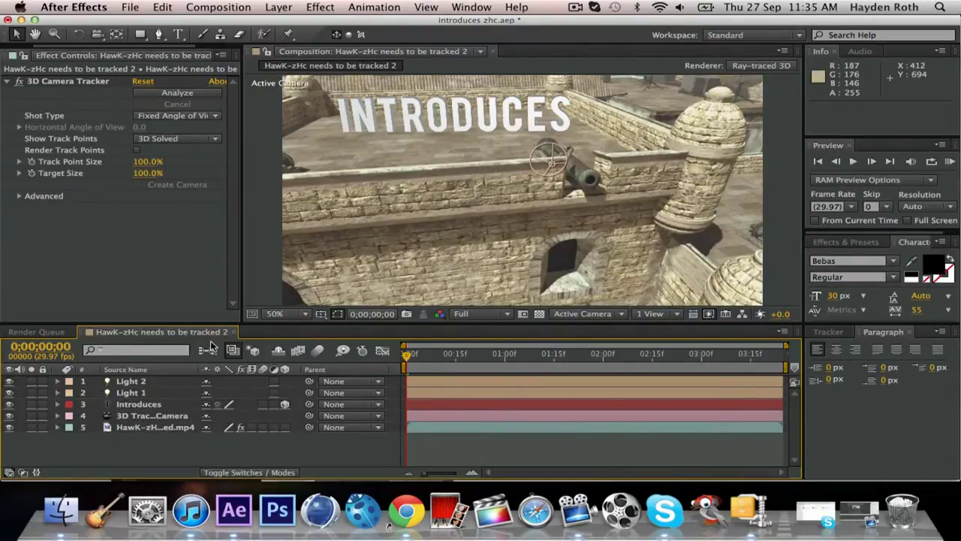
Copy and paste the Introduces text layer to create an Introduces 2 duplicate.
{"action": "left_click", "coordinate": [160, 405]}
{"action": "left_click", "coordinate": [159, 405]}
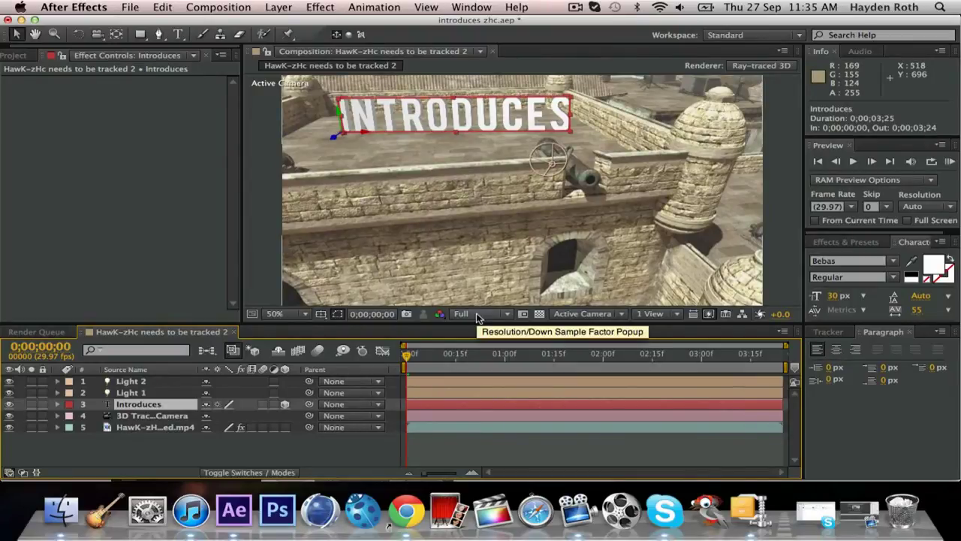
{"action": "key", "text": "cmd+c"}
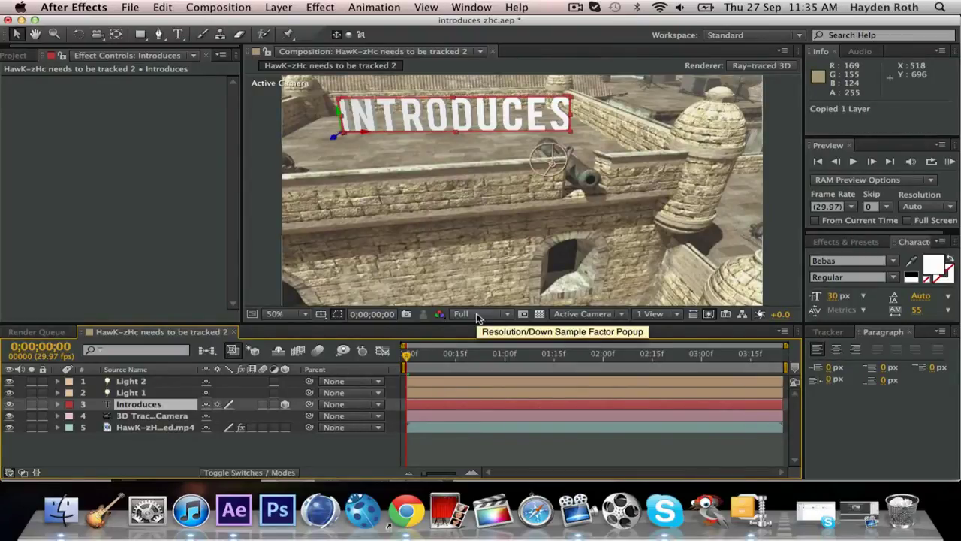
{"action": "key", "text": "super+v"}
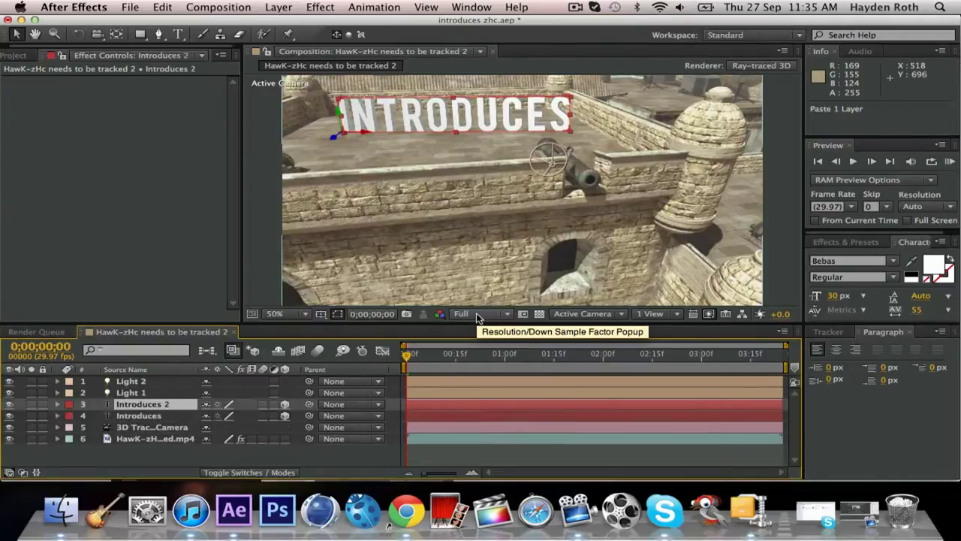
{"action": "left_click", "coordinate": [137, 406]}
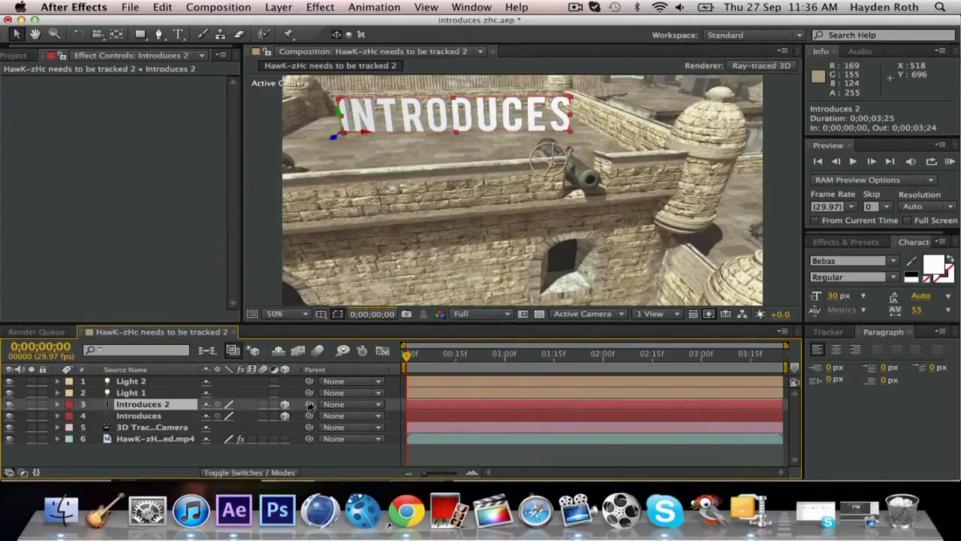
Set the preview to Quarter resolution and drag the copy just below the original.
{"action": "left_click", "coordinate": [509, 315]}
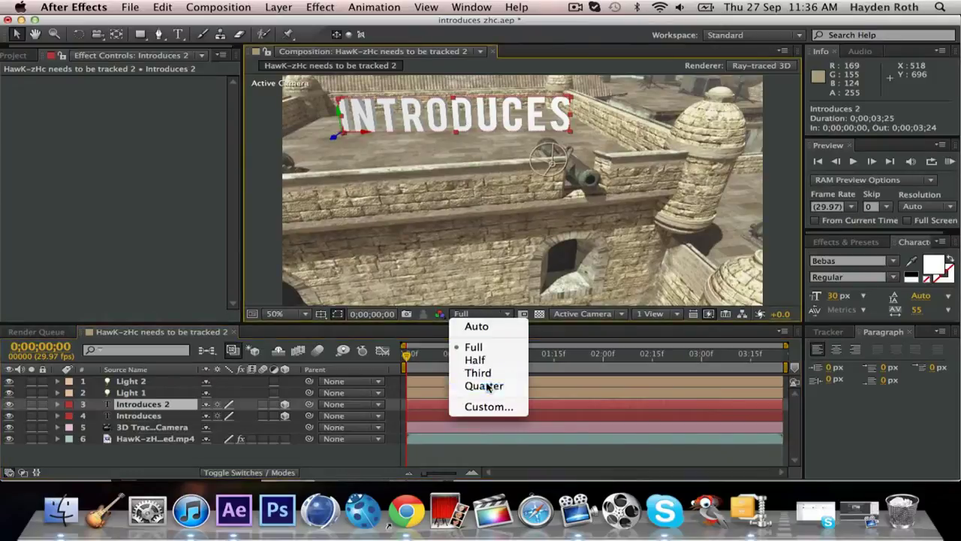
{"action": "left_click", "coordinate": [485, 385]}
{"action": "left_click_drag", "start_coordinate": [424, 124], "coordinate": [421, 165]}
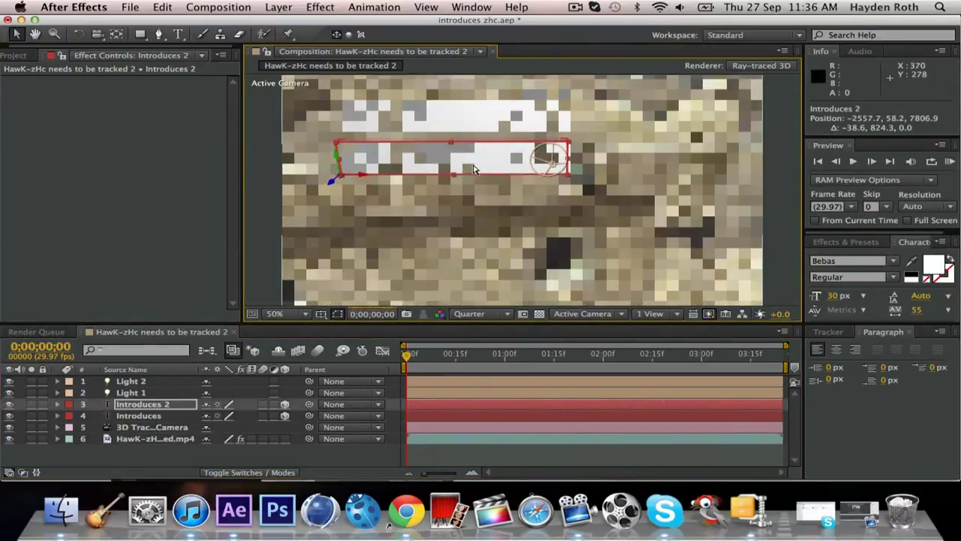
Change the duplicate text's fill colour to black (000000).
{"action": "left_click", "coordinate": [931, 267]}
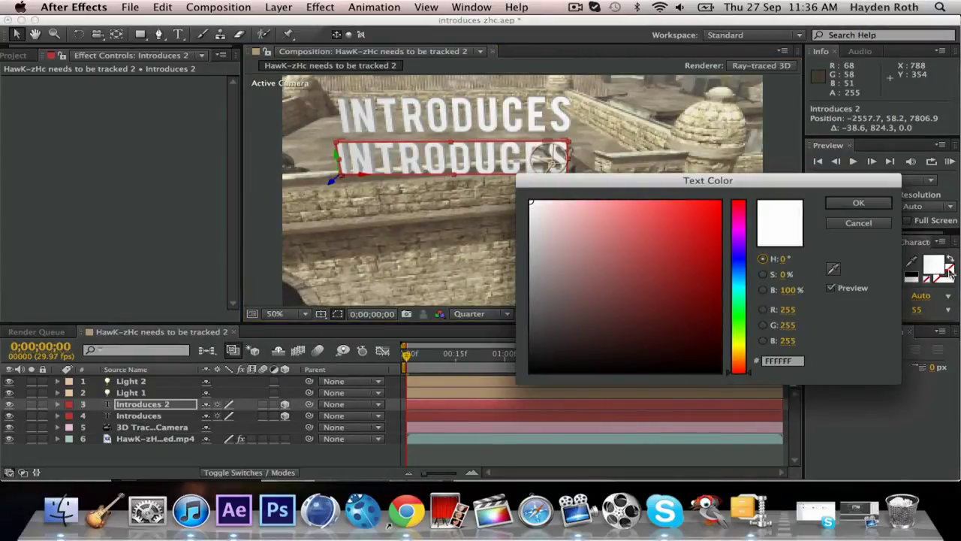
{"action": "left_click_drag", "start_coordinate": [628, 296], "coordinate": [421, 438]}
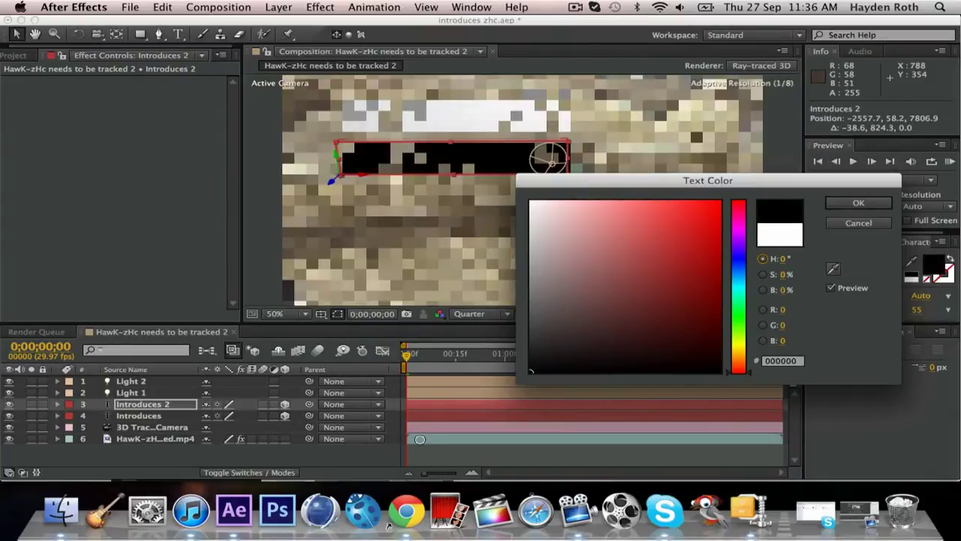
{"action": "left_click", "coordinate": [848, 203]}
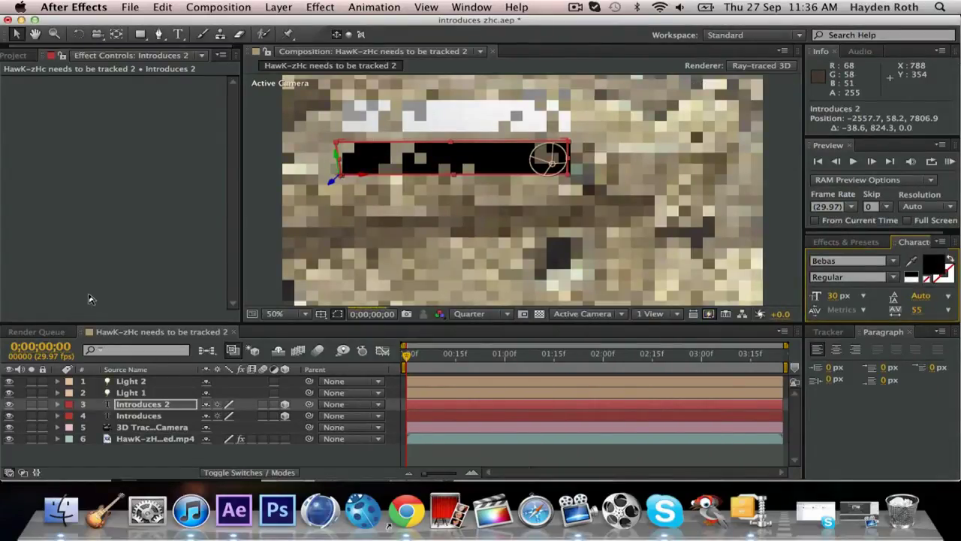
Rename the Introduces 2 layer to 'Shadow' and expand its properties.
{"action": "right_click", "coordinate": [157, 406]}
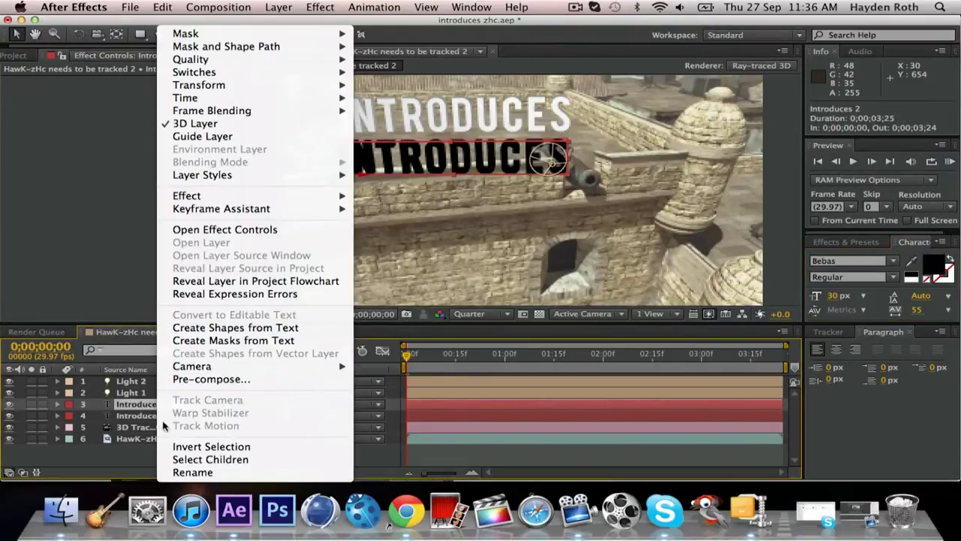
{"action": "left_click", "coordinate": [203, 471]}
{"action": "type", "text": "Shad"}
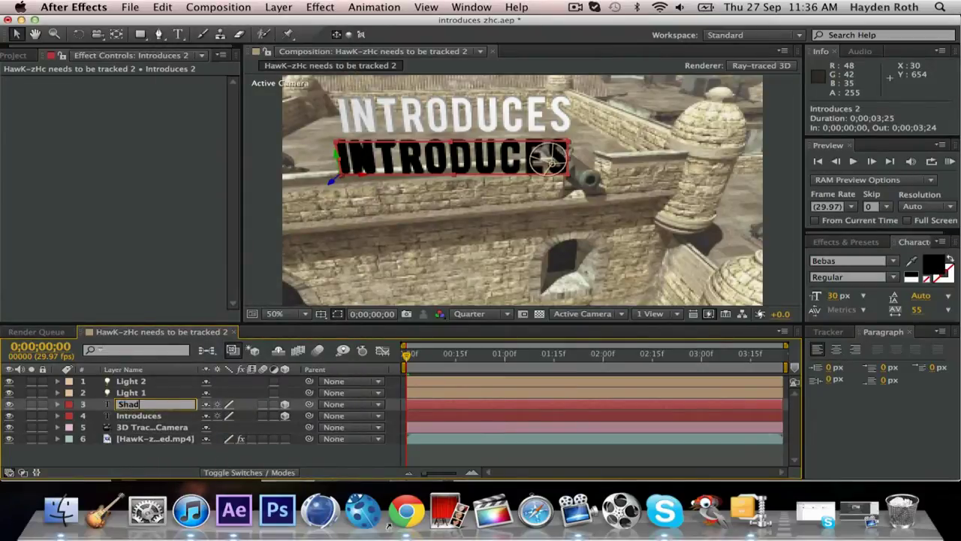
{"action": "type", "text": "ow"}
{"action": "key", "text": "Return"}
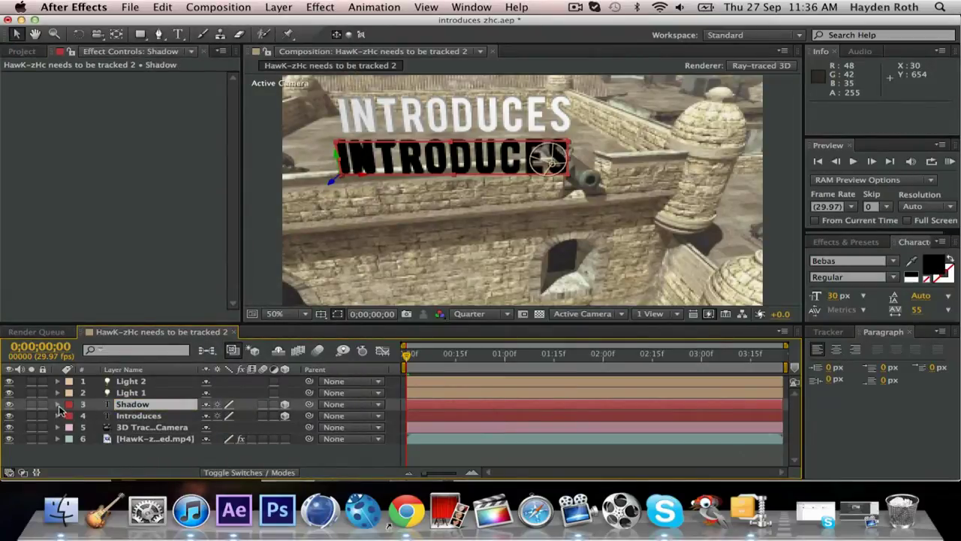
{"action": "left_click", "coordinate": [58, 405]}
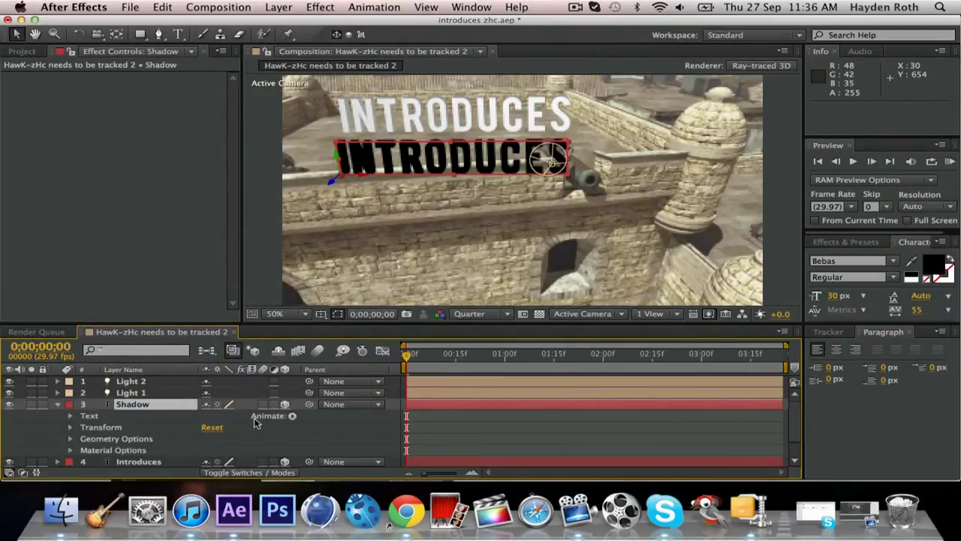
In the Shadow layer's Geometry Options, set Bevel Depth to 2 and Extrusion Depth to 0.
{"action": "left_click", "coordinate": [70, 439]}
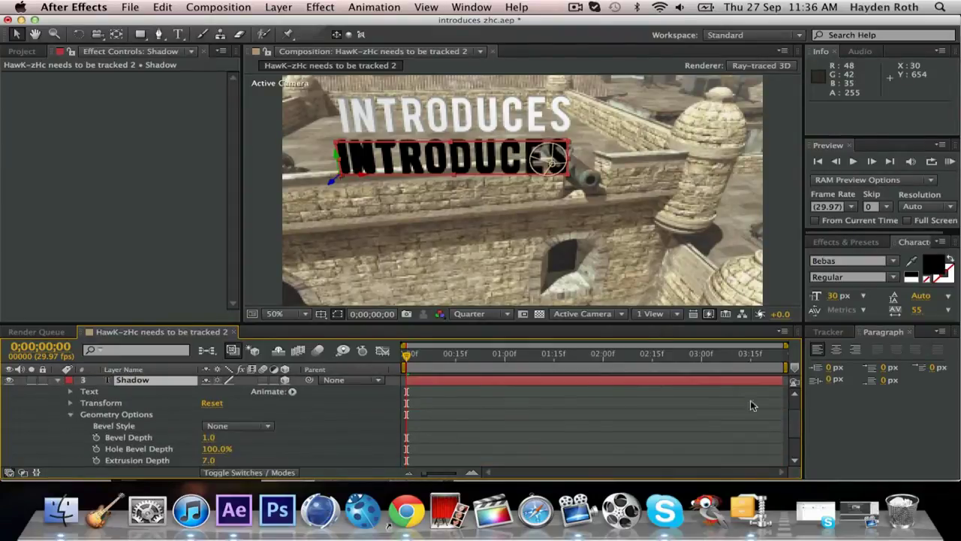
{"action": "scroll", "coordinate": [798, 424], "scroll_direction": "down", "scroll_amount": 3}
{"action": "scroll", "coordinate": [797, 432], "scroll_direction": "up", "scroll_amount": 1}
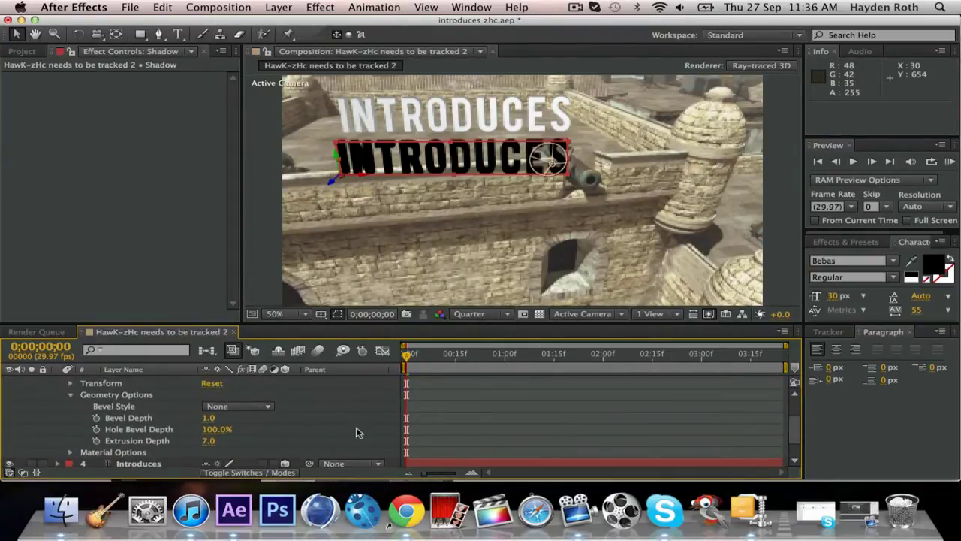
{"action": "left_click", "coordinate": [209, 418]}
{"action": "type", "text": "2"}
{"action": "key", "text": "Return"}
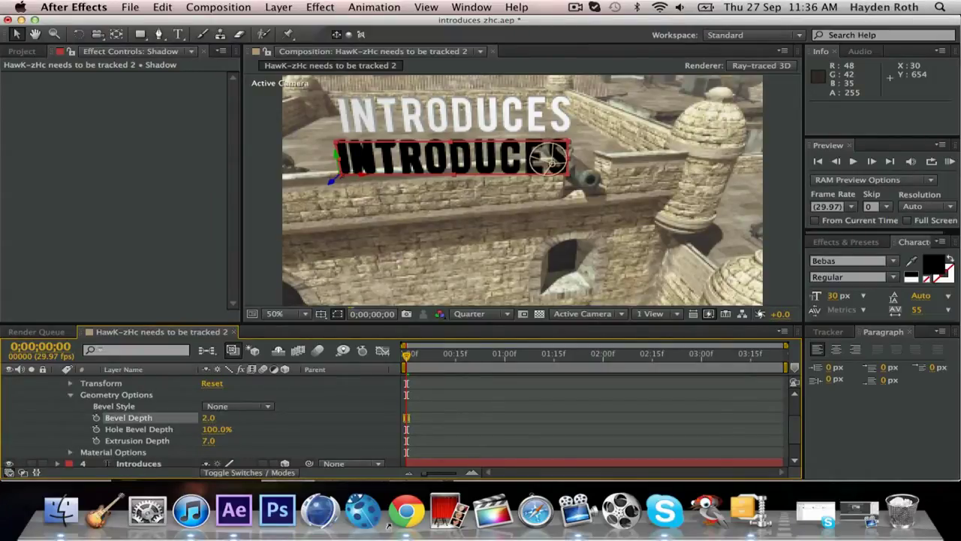
{"action": "left_click", "coordinate": [209, 442]}
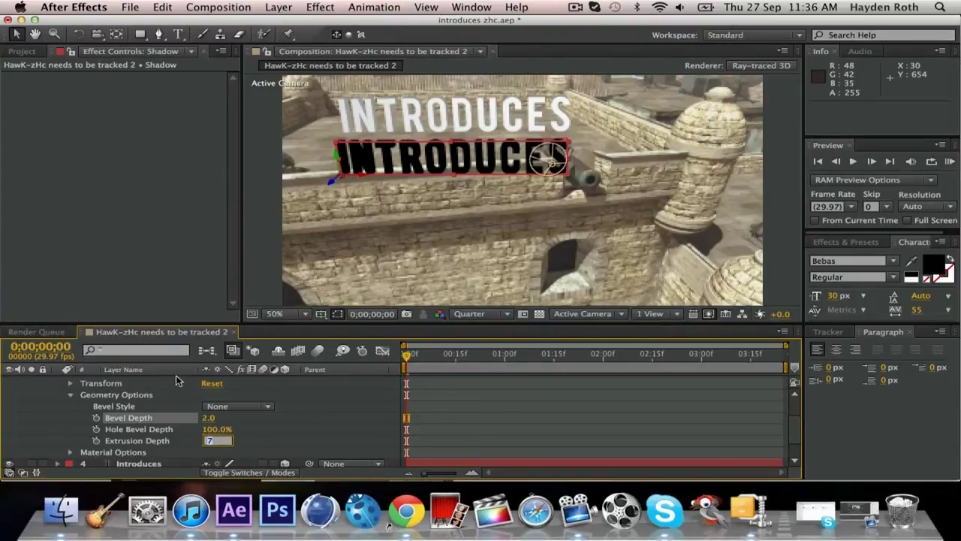
{"action": "type", "text": "0"}
{"action": "key", "text": "Return"}
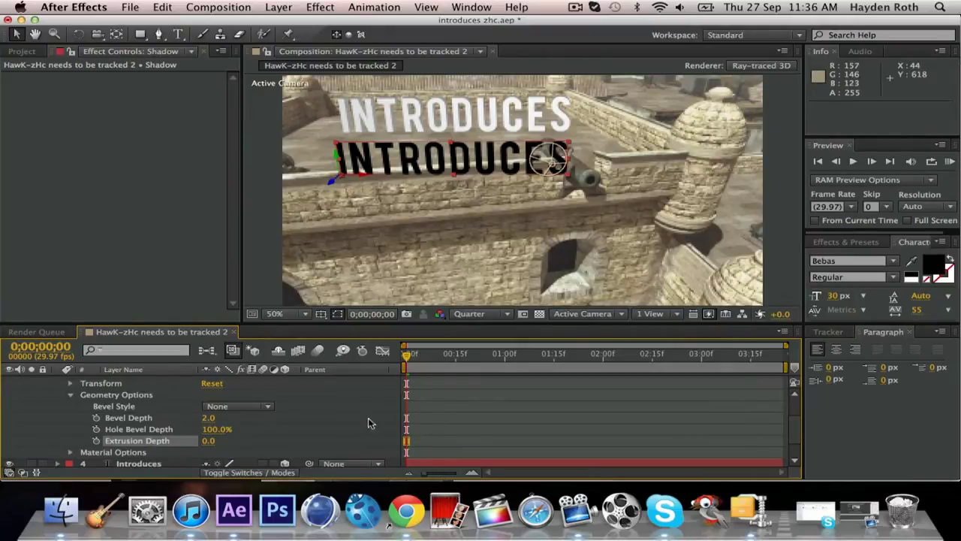
Add an Opacity animator to the Shadow text layer.
{"action": "scroll", "coordinate": [794, 420], "scroll_direction": "up", "scroll_amount": 2}
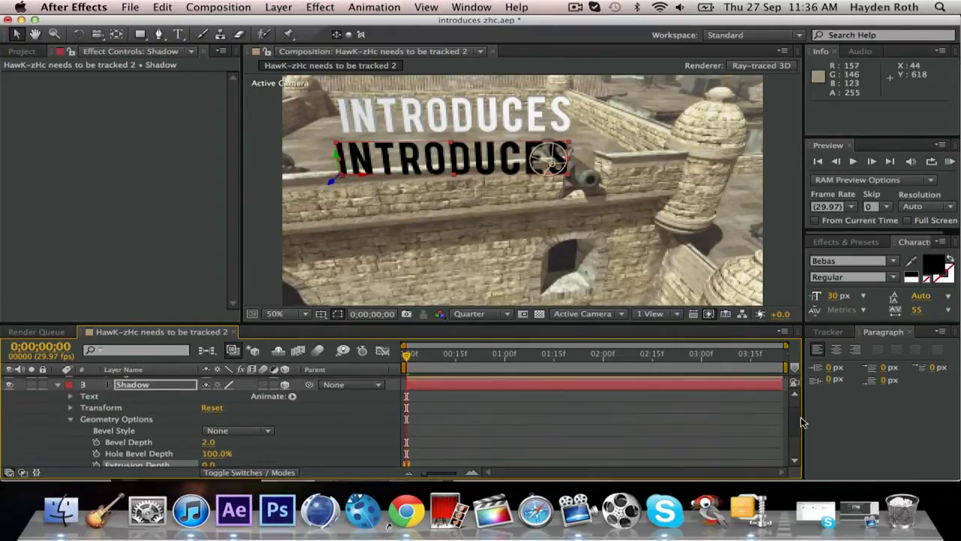
{"action": "left_click", "coordinate": [292, 396]}
{"action": "key", "text": "Escape"}
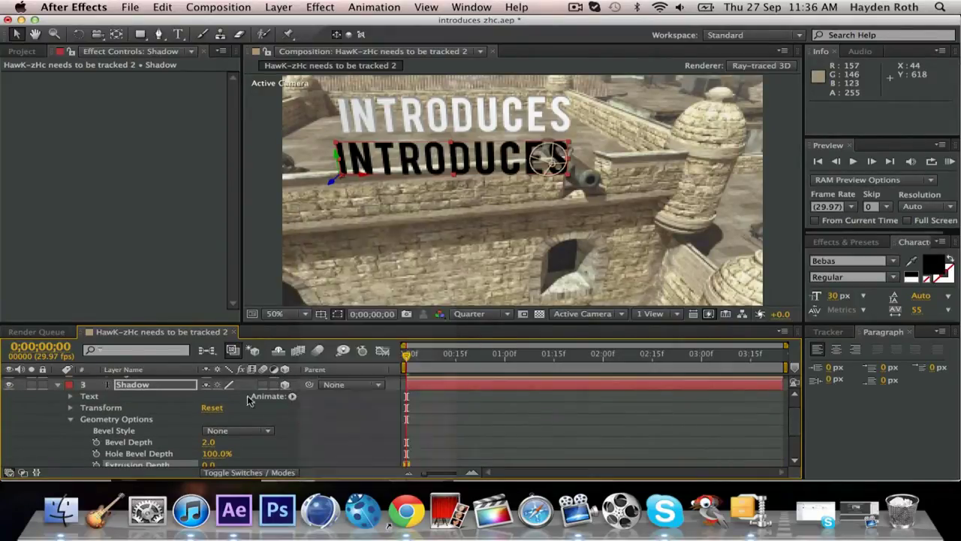
{"action": "left_click", "coordinate": [58, 384]}
{"action": "left_click", "coordinate": [58, 405]}
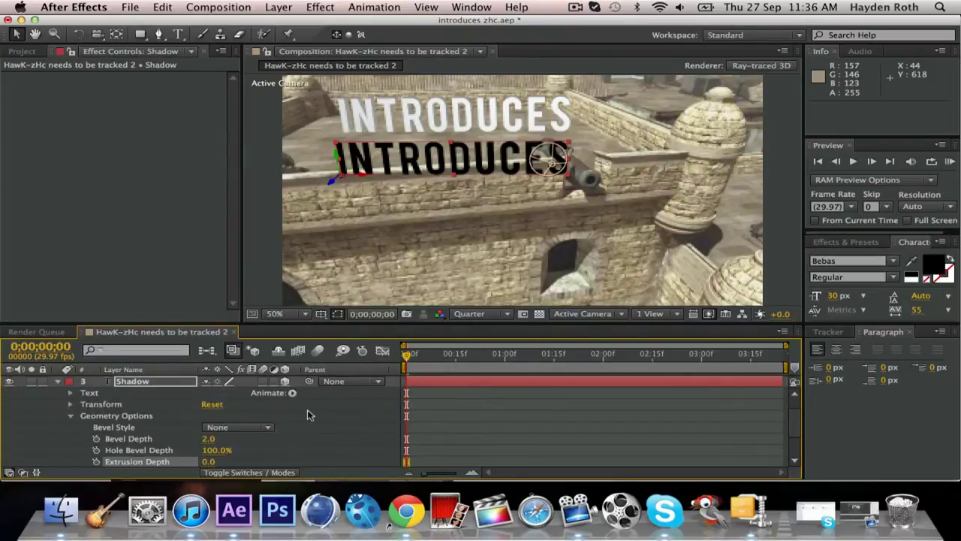
{"action": "left_click", "coordinate": [292, 393]}
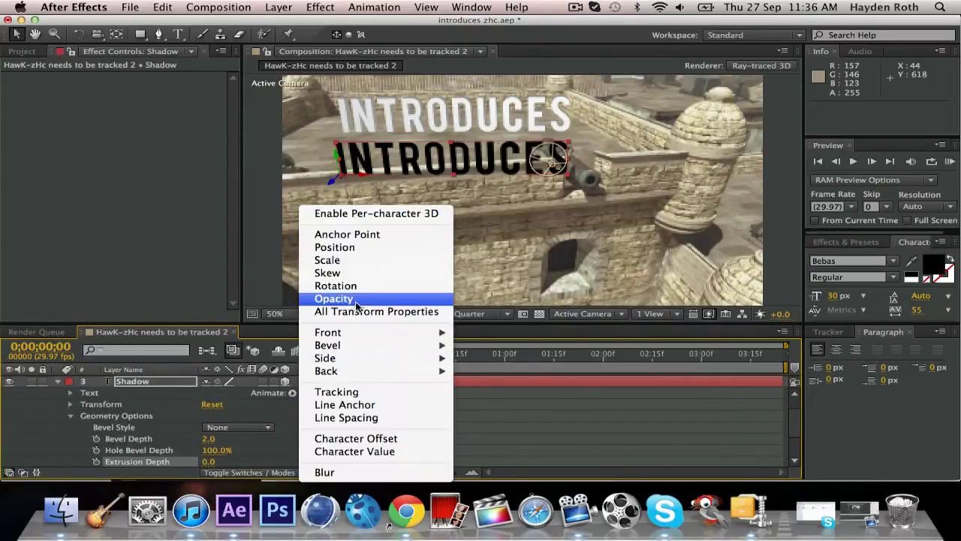
{"action": "left_click", "coordinate": [360, 298]}
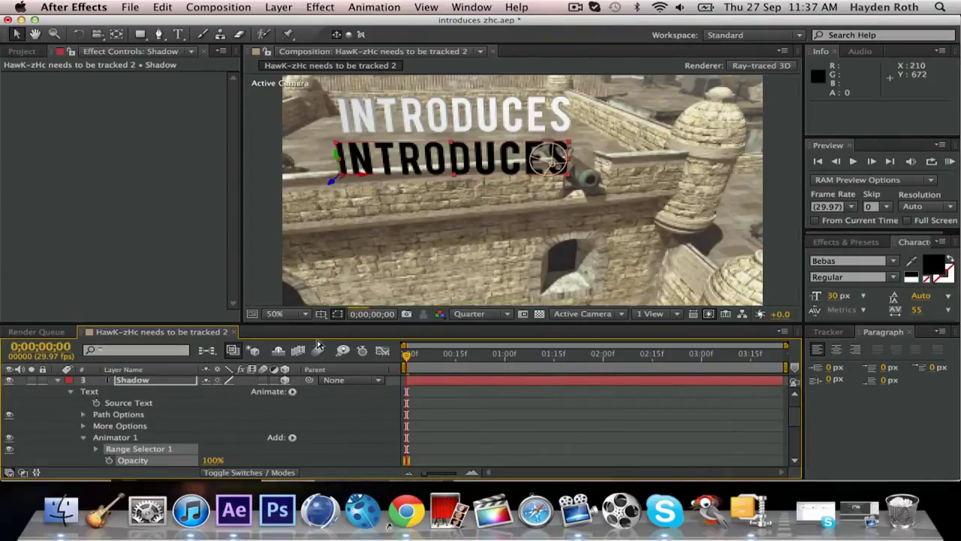
Set Animator 1's Opacity to 40%.
{"action": "scroll", "coordinate": [799, 436], "scroll_direction": "down", "scroll_amount": 5}
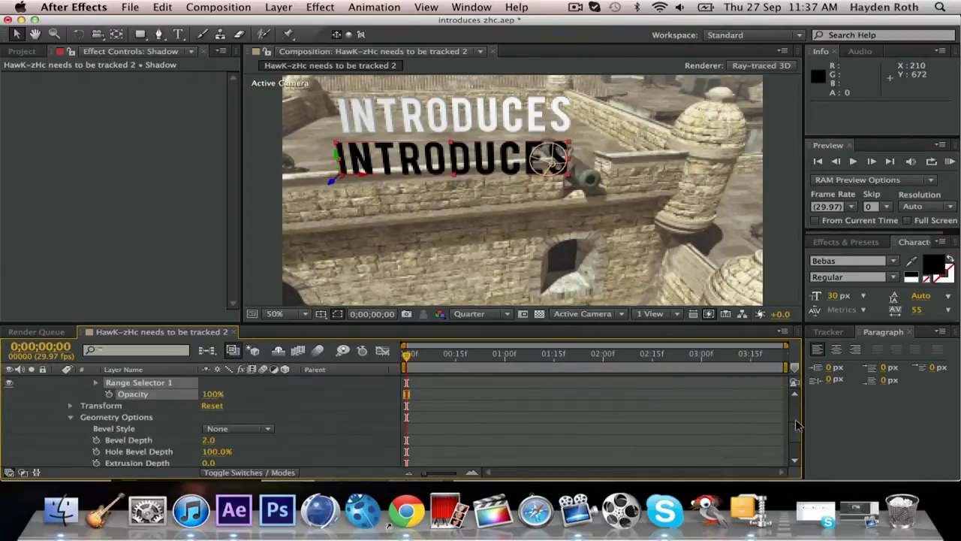
{"action": "scroll", "coordinate": [799, 436], "scroll_direction": "up", "scroll_amount": 8}
{"action": "scroll", "coordinate": [801, 434], "scroll_direction": "down", "scroll_amount": 5}
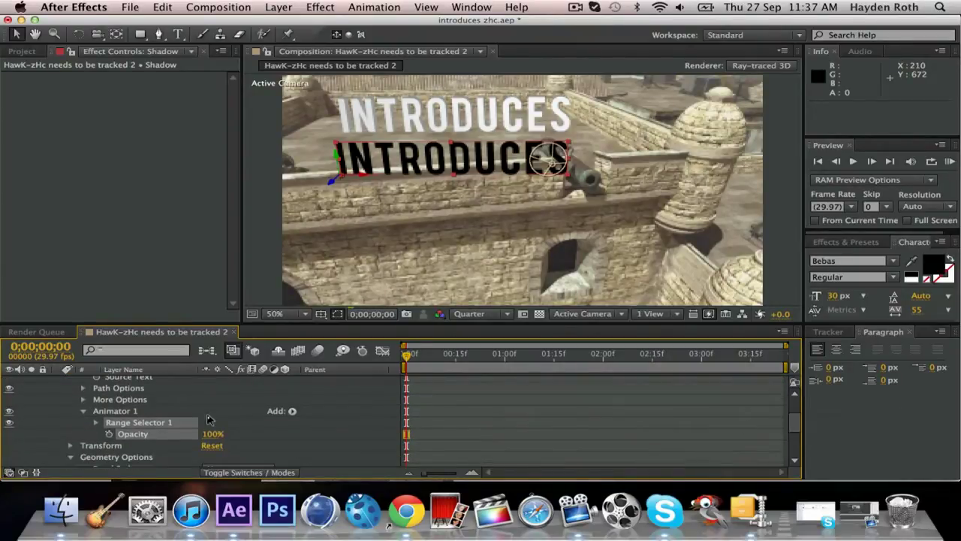
{"action": "left_click", "coordinate": [211, 434]}
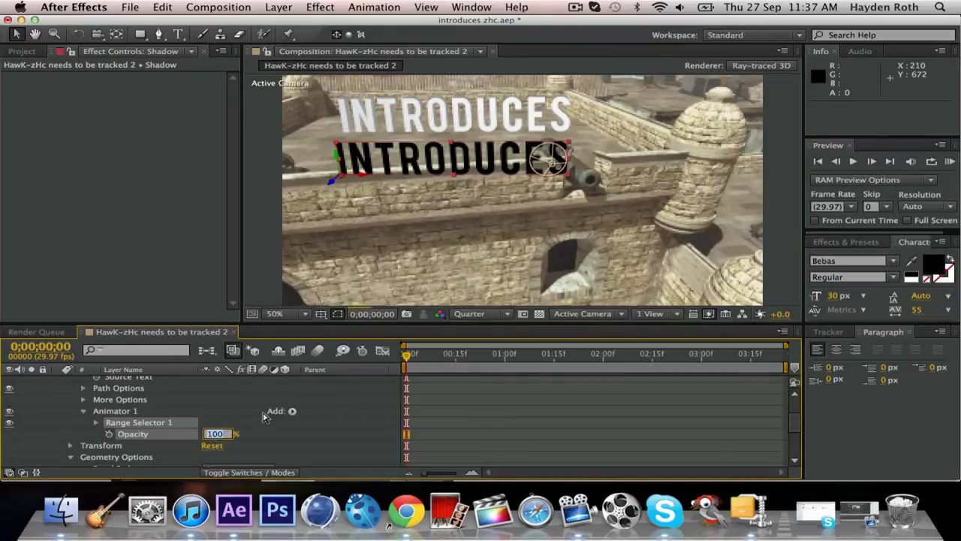
{"action": "type", "text": "40"}
{"action": "key", "text": "Return"}
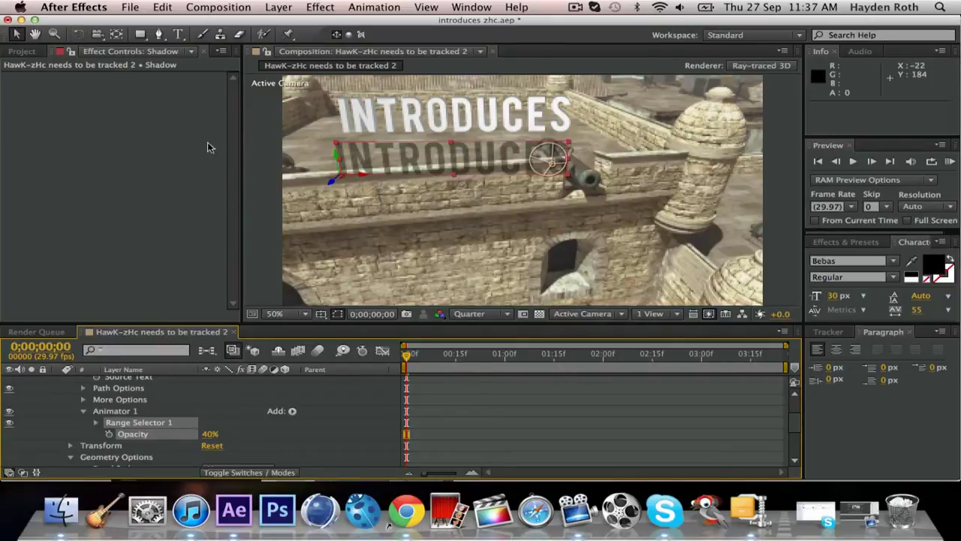
Nudge the Shadow text slightly in the Composition viewer.
{"action": "mouse_move", "coordinate": [431, 158]}
{"action": "left_mouse_down"}
{"action": "mouse_move", "coordinate": [389, 135]}
{"action": "mouse_move", "coordinate": [431, 142]}
{"action": "mouse_move", "coordinate": [421, 160]}
{"action": "left_mouse_up"}
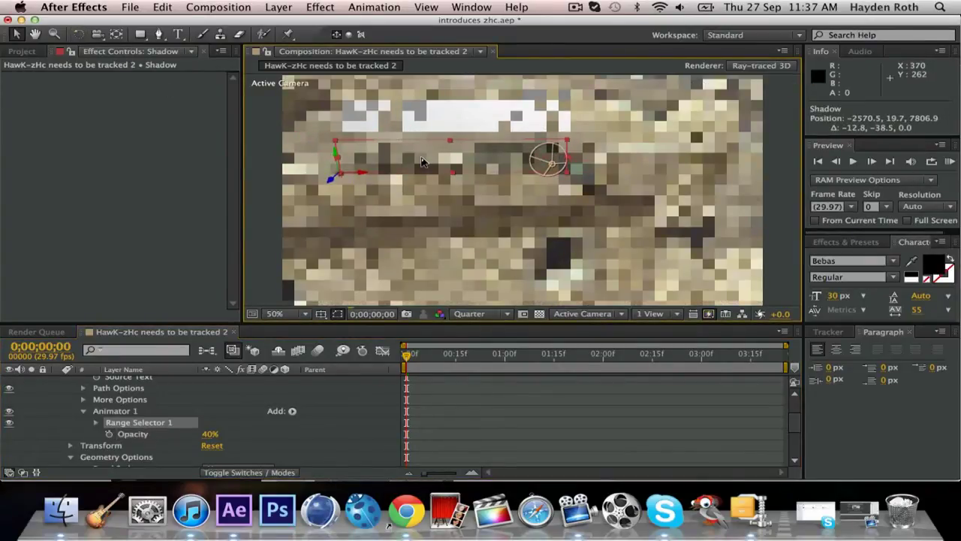
{"action": "left_click_drag", "start_coordinate": [422, 162], "coordinate": [421, 161]}
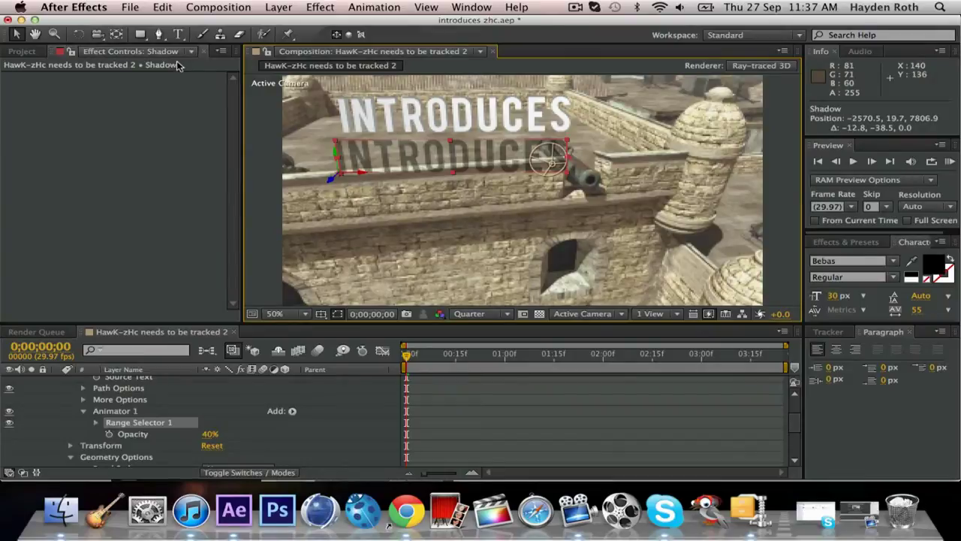
{"action": "left_click", "coordinate": [79, 35]}
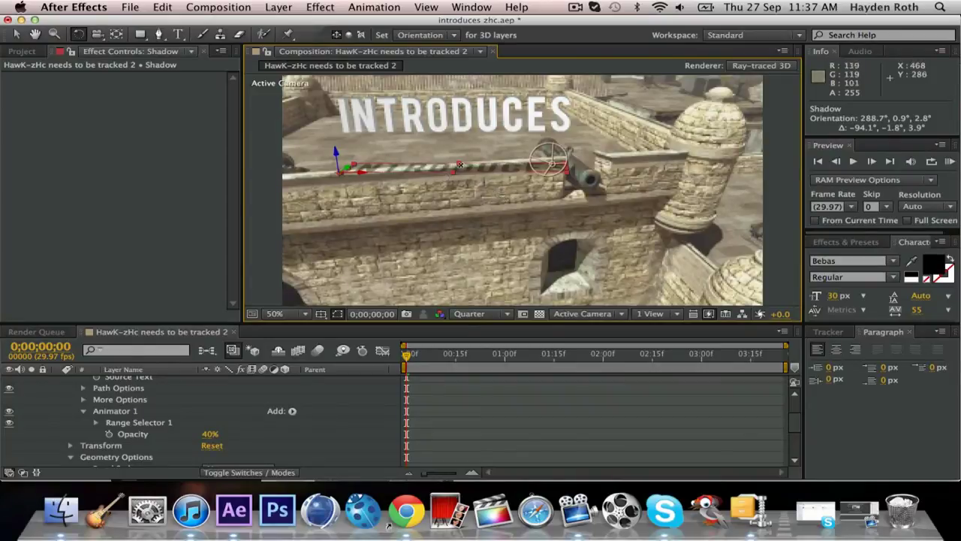
Drag the flattened Shadow text to -2163.1, -884.9, 7806.9, just beneath INTRODUCES.
{"action": "left_click", "coordinate": [16, 34]}
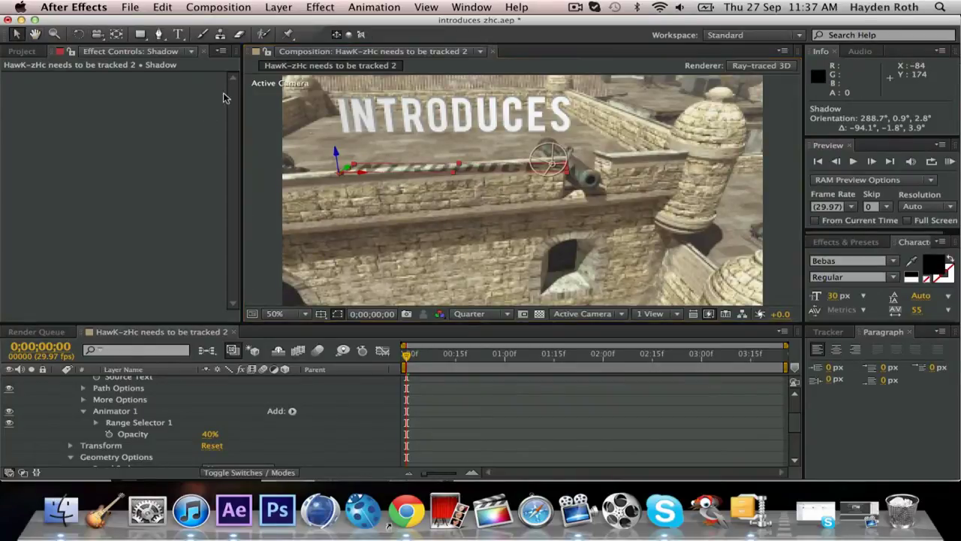
{"action": "left_click_drag", "start_coordinate": [484, 168], "coordinate": [482, 139]}
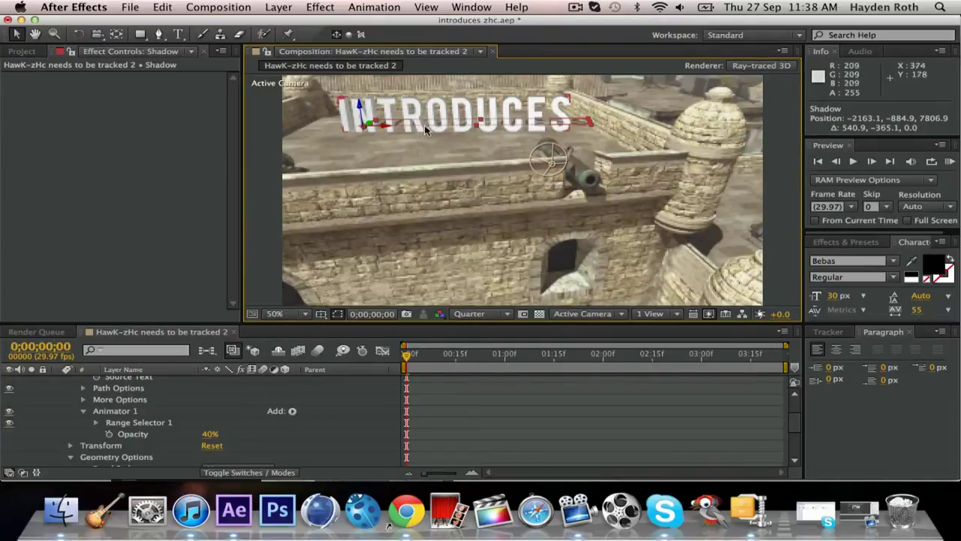
{"action": "left_click", "coordinate": [403, 151]}
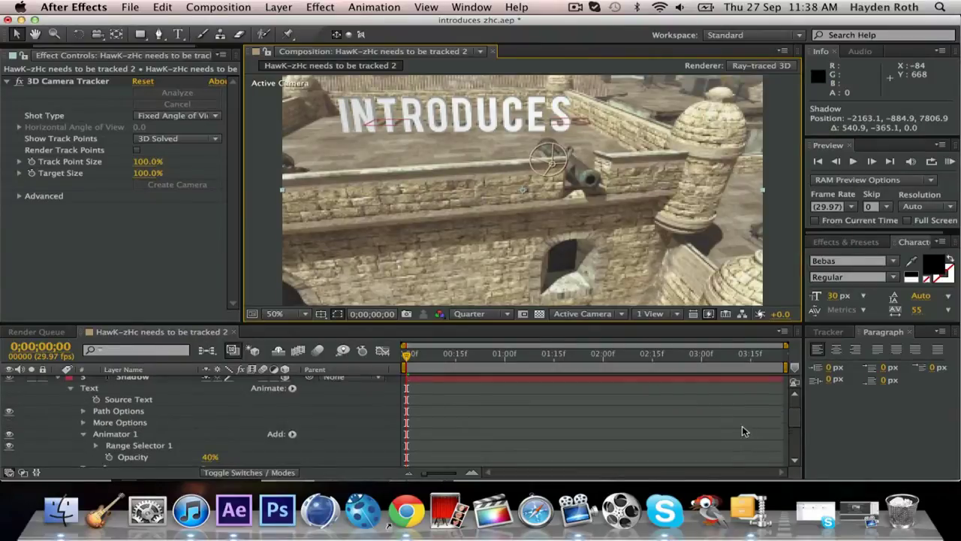
Collapse the Shadow layer's twirl-down properties and deselect it, showing all six layers.
{"action": "scroll", "coordinate": [425, 416], "scroll_direction": "up", "scroll_amount": 3}
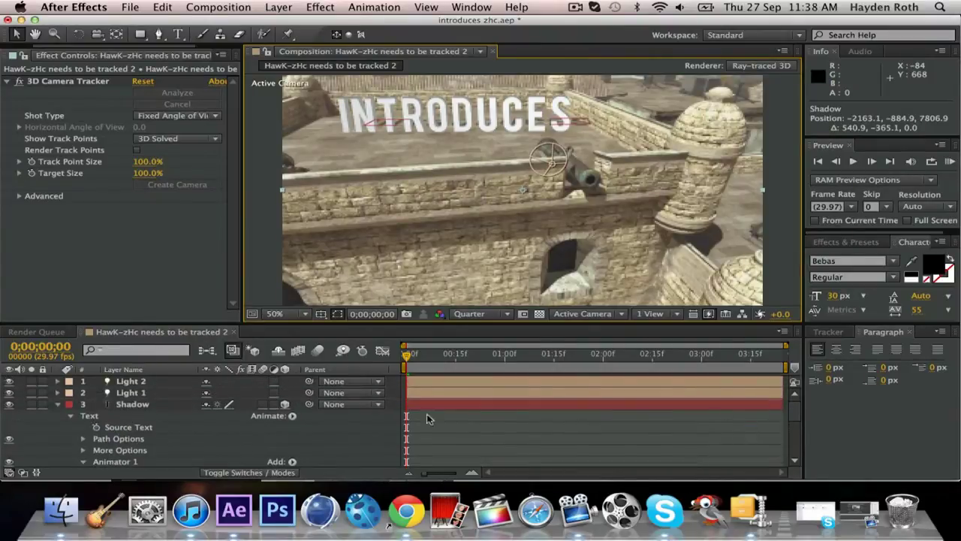
{"action": "left_click", "coordinate": [57, 405]}
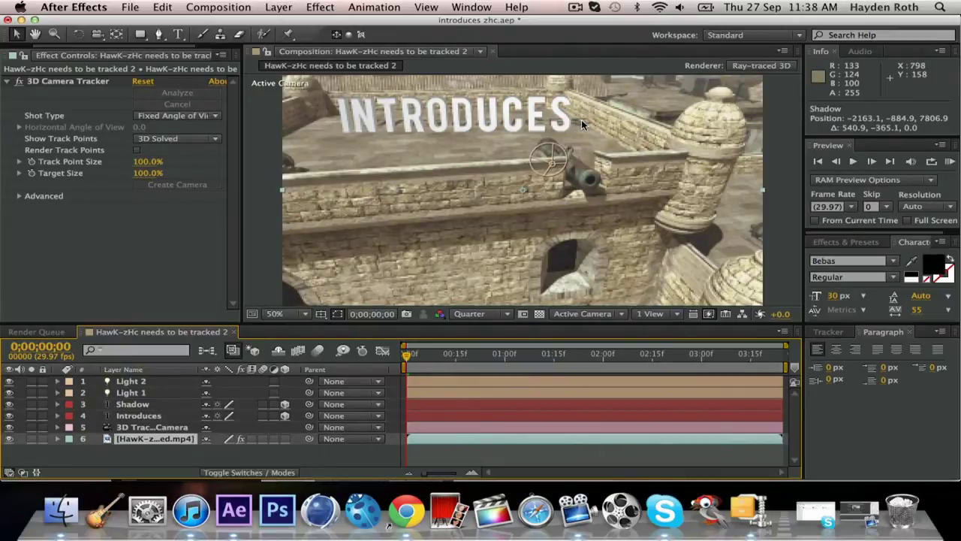
{"action": "left_click", "coordinate": [132, 404]}
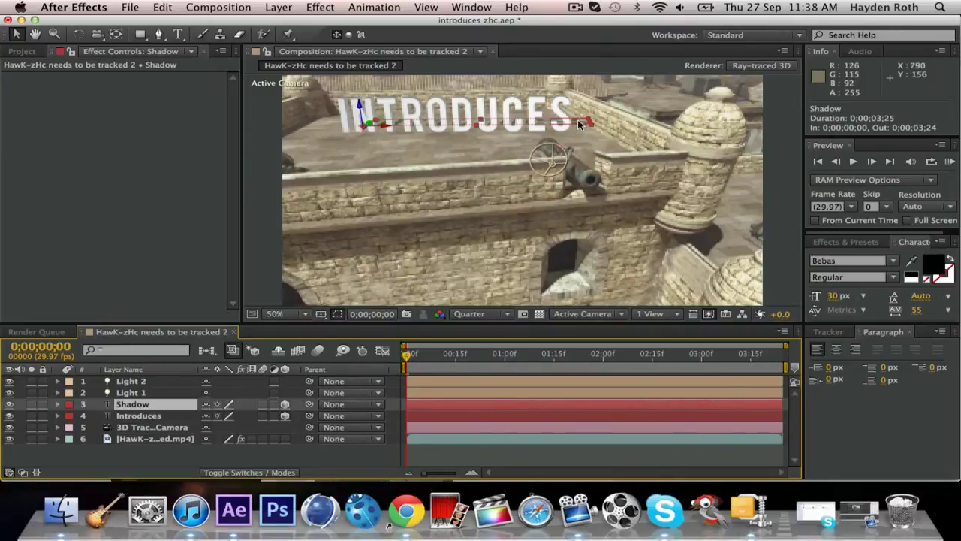
{"action": "left_click", "coordinate": [278, 142]}
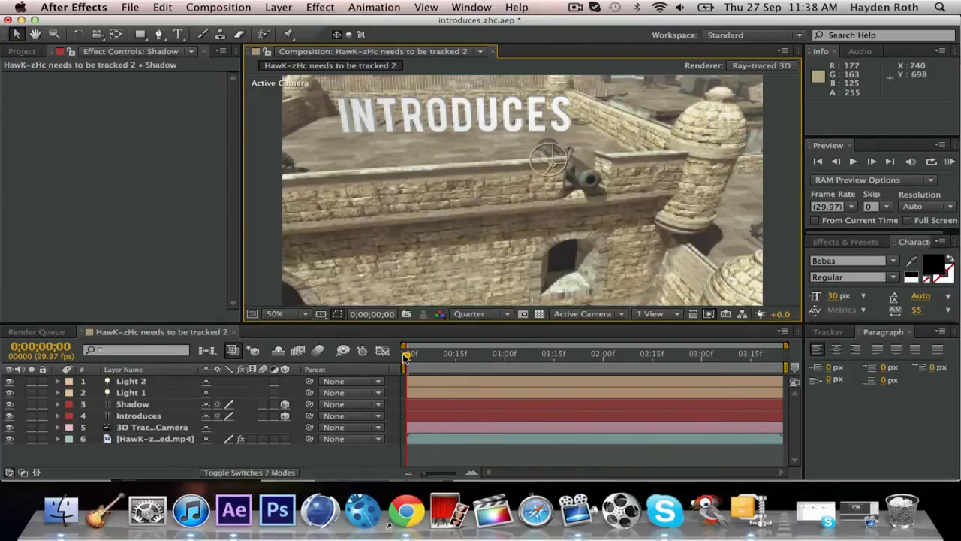
{"action": "left_click_drag", "start_coordinate": [409, 354], "coordinate": [560, 354]}
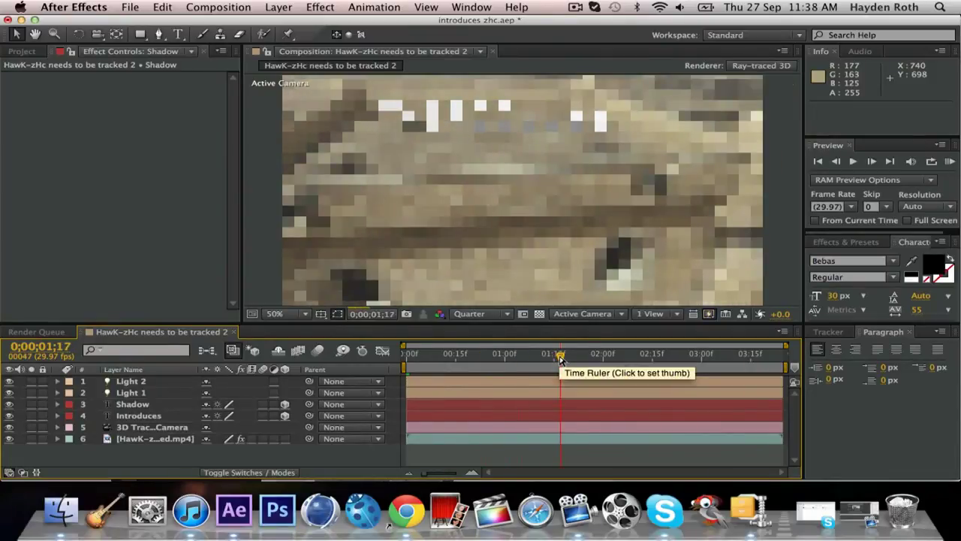
{"action": "left_click_drag", "start_coordinate": [561, 356], "coordinate": [681, 356]}
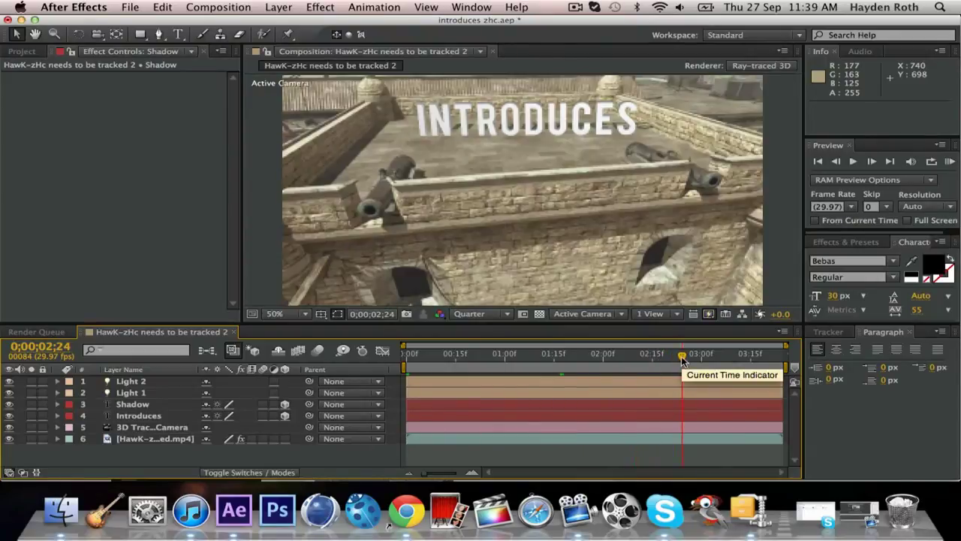
{"action": "left_click_drag", "start_coordinate": [681, 360], "coordinate": [764, 363]}
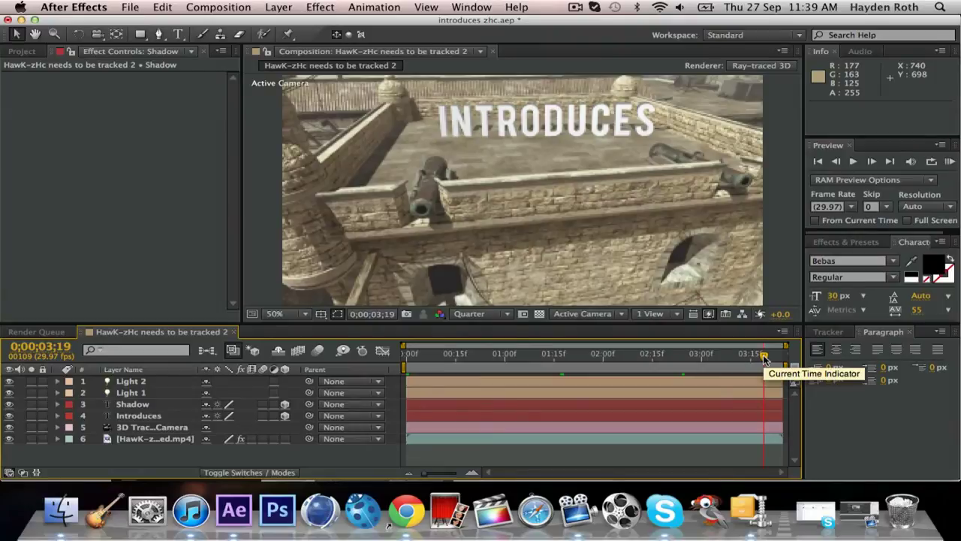
{"action": "left_click_drag", "start_coordinate": [763, 354], "coordinate": [375, 352]}
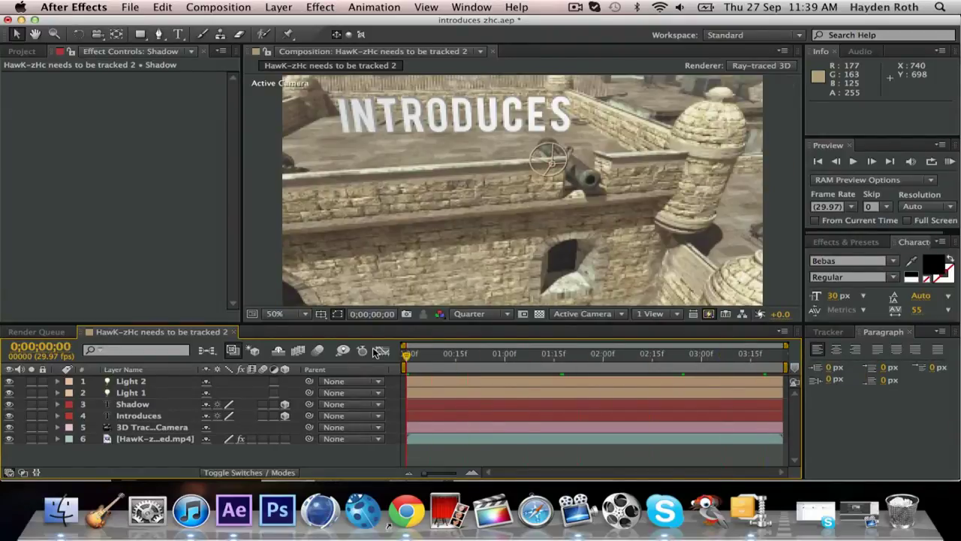
{"action": "left_click", "coordinate": [507, 315]}
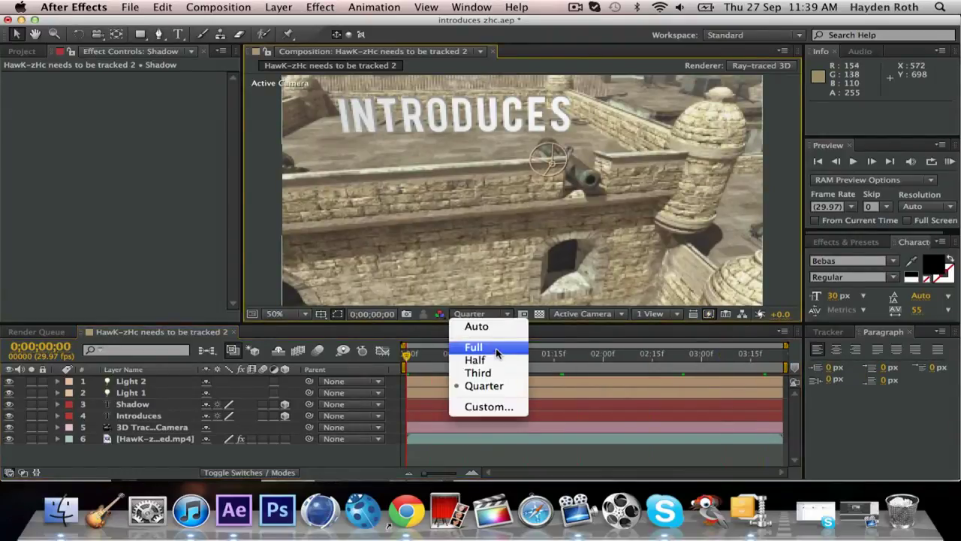
Switch the composition preview from Quarter to Full resolution.
{"action": "left_click", "coordinate": [474, 347]}
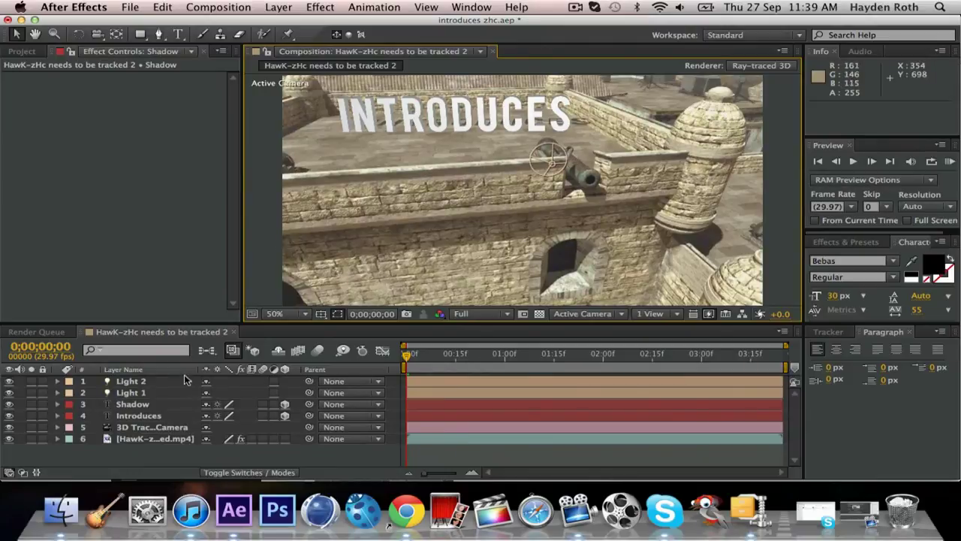
{"action": "left_click", "coordinate": [586, 120]}
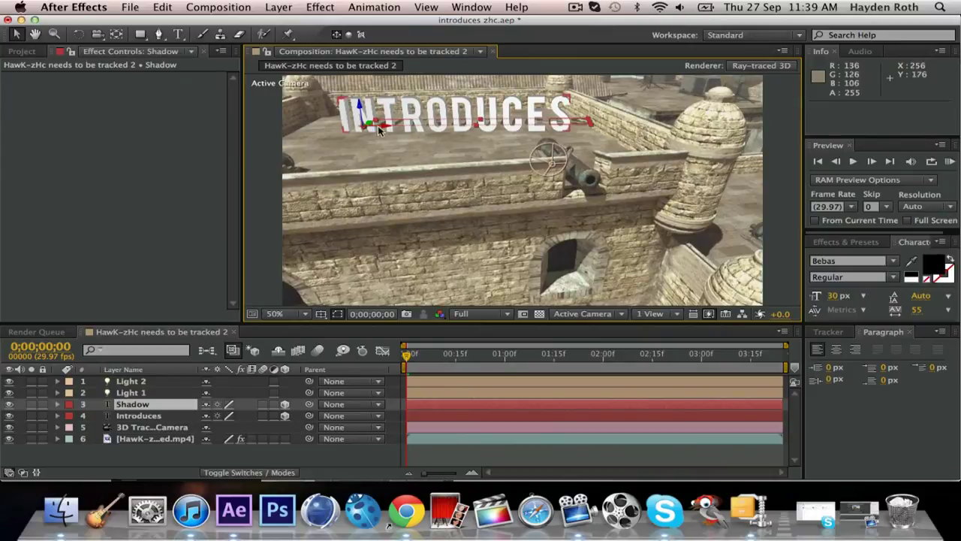
Slide the Shadow text left along X to -2374.8, check alignment, then return to frame one.
{"action": "left_click_drag", "start_coordinate": [380, 127], "coordinate": [305, 128]}
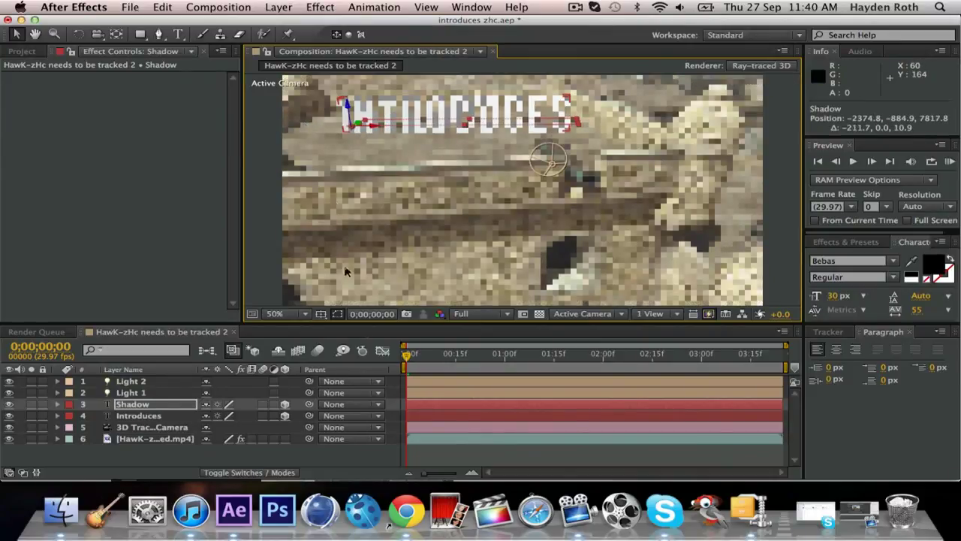
{"action": "left_click_drag", "start_coordinate": [403, 352], "coordinate": [704, 355]}
{"action": "key", "text": "Home"}
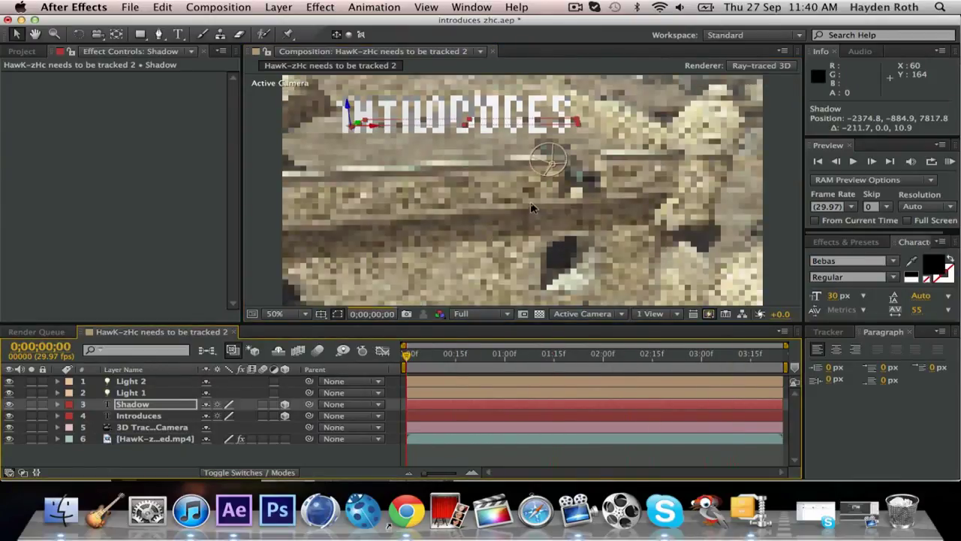